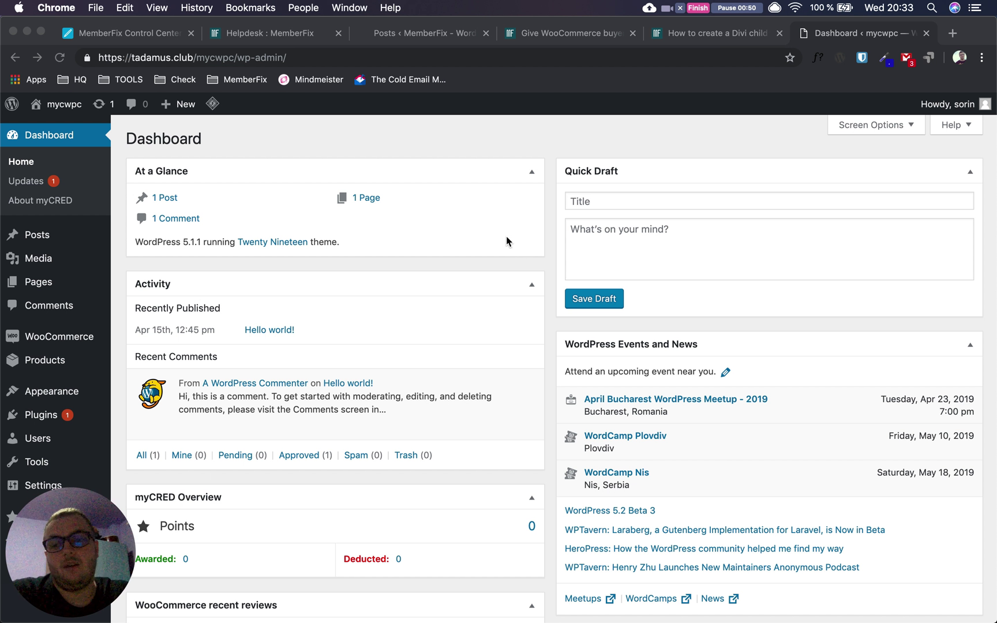
Step: Search the plugin directory for 'mycred' to confirm myCRED is active
left_click(73, 413)
left_click(134, 439)
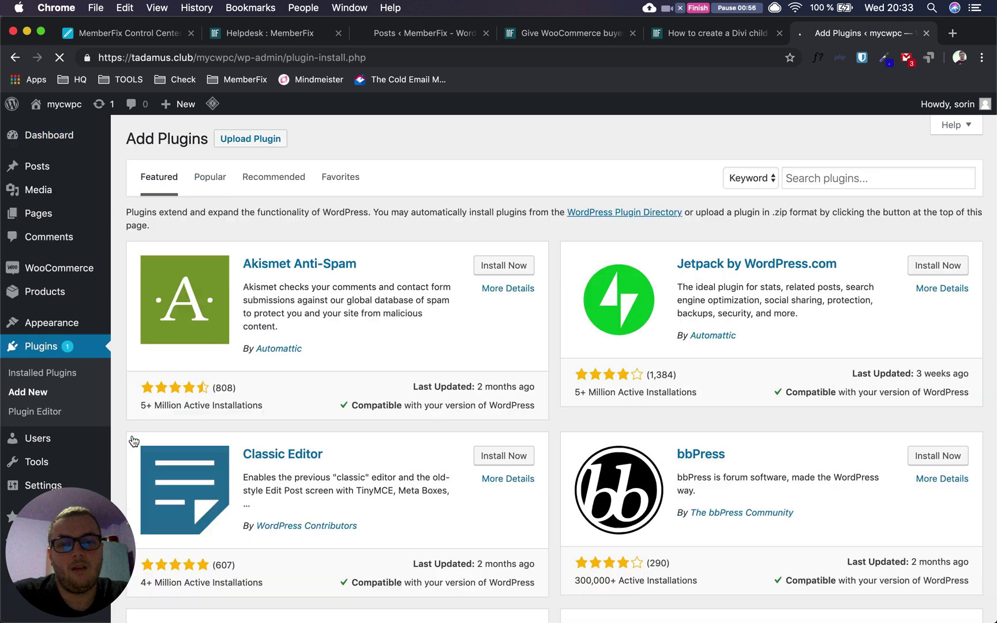
left_click(833, 179)
type("myc")
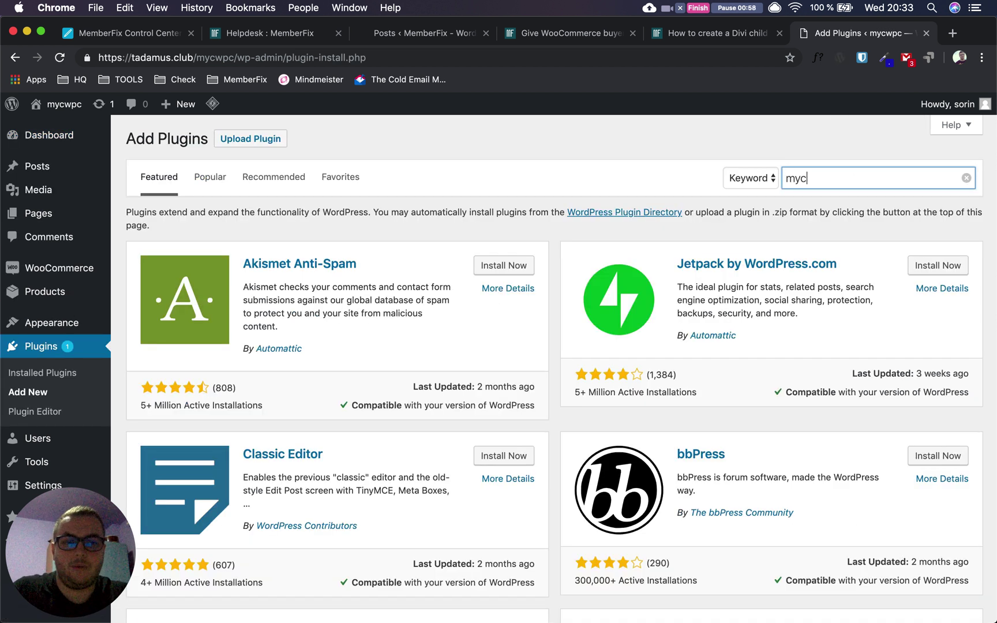
type("red")
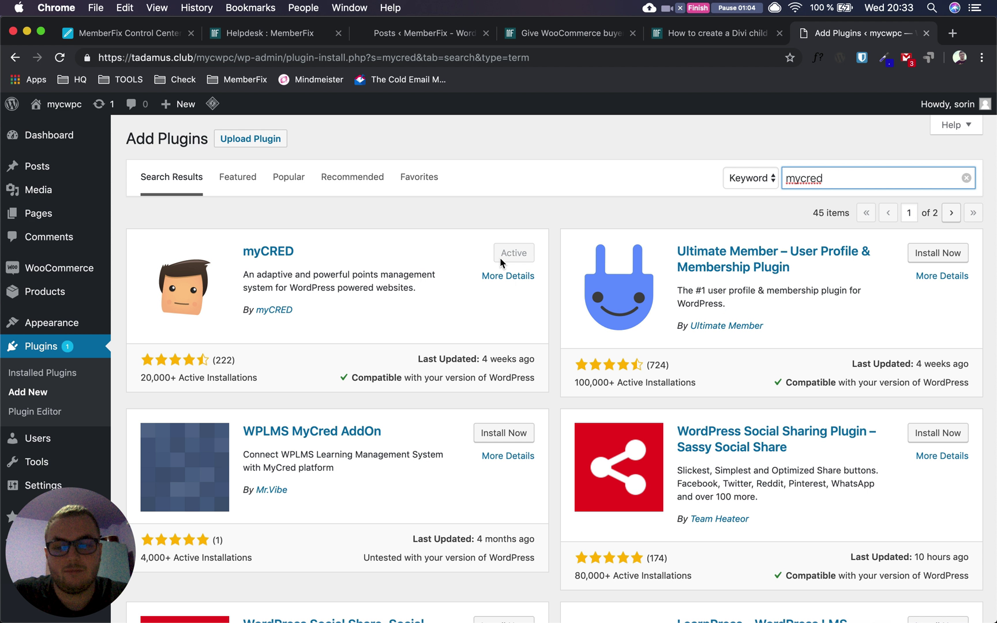
Step: Replace the search with 'woocommerce' to confirm WooCommerce is installed
double_click(833, 181)
type("woo")
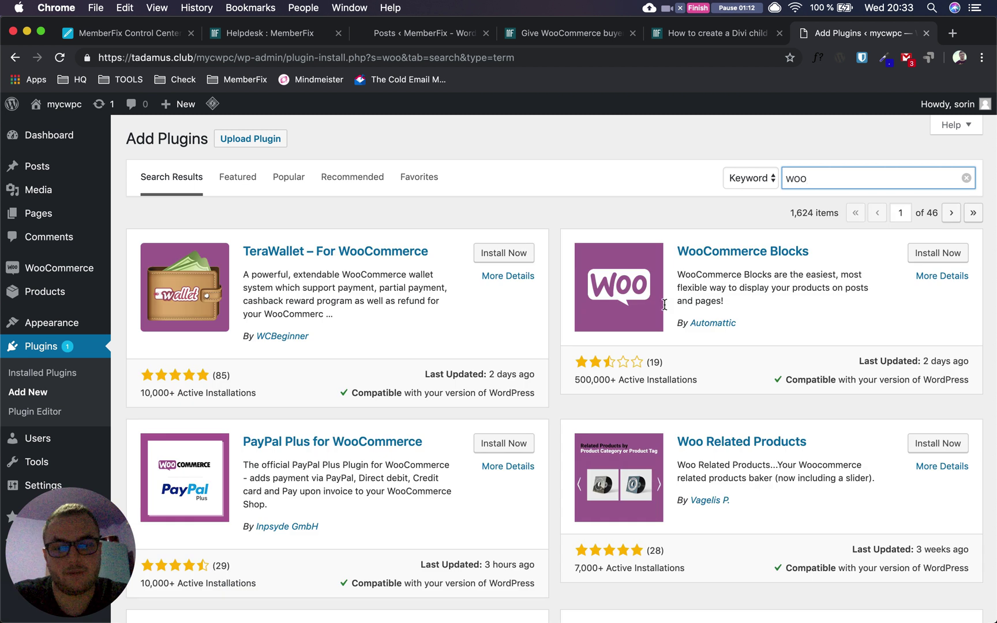
type("commerce")
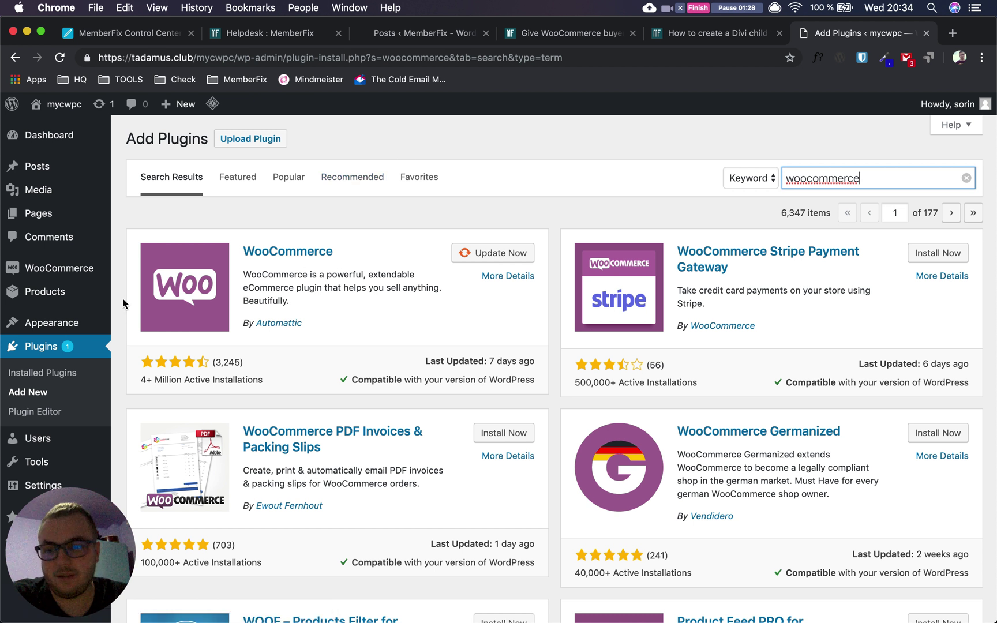
scroll(123, 303, "down", 5)
scroll(122, 302, "up", 5)
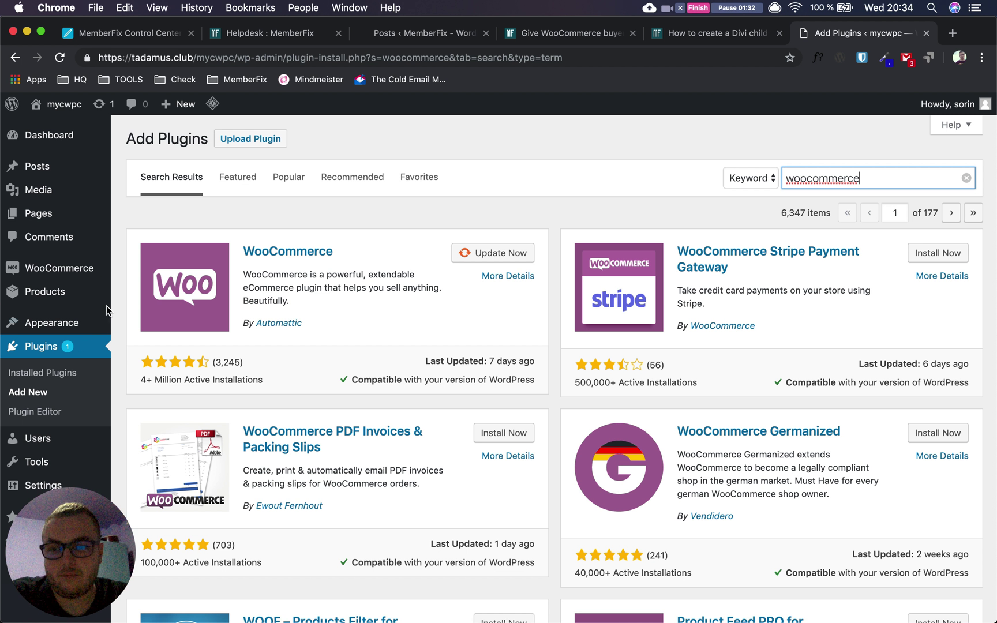
mouse_move(86, 271)
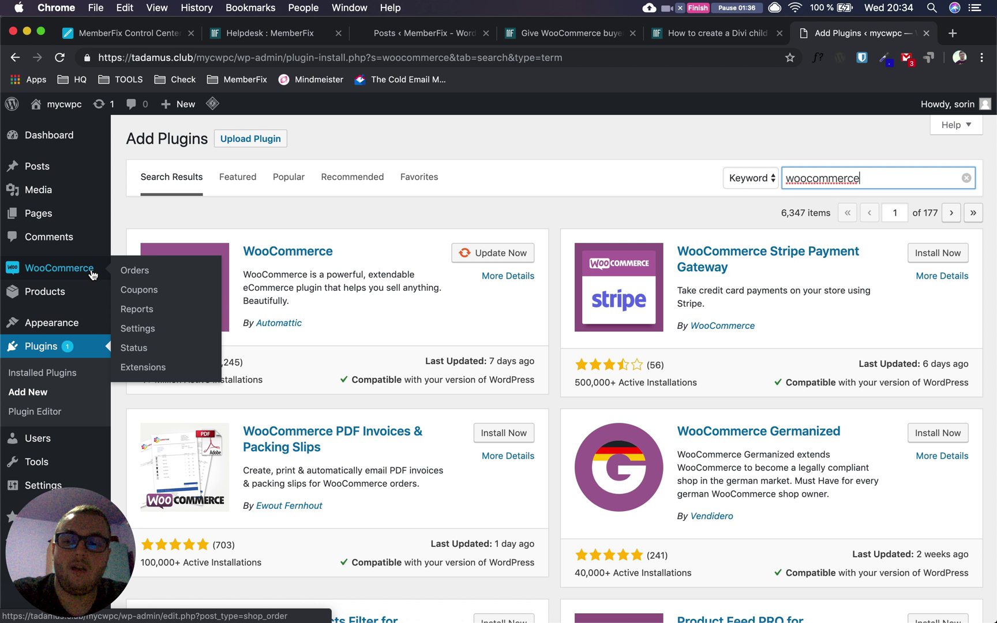
mouse_move(87, 294)
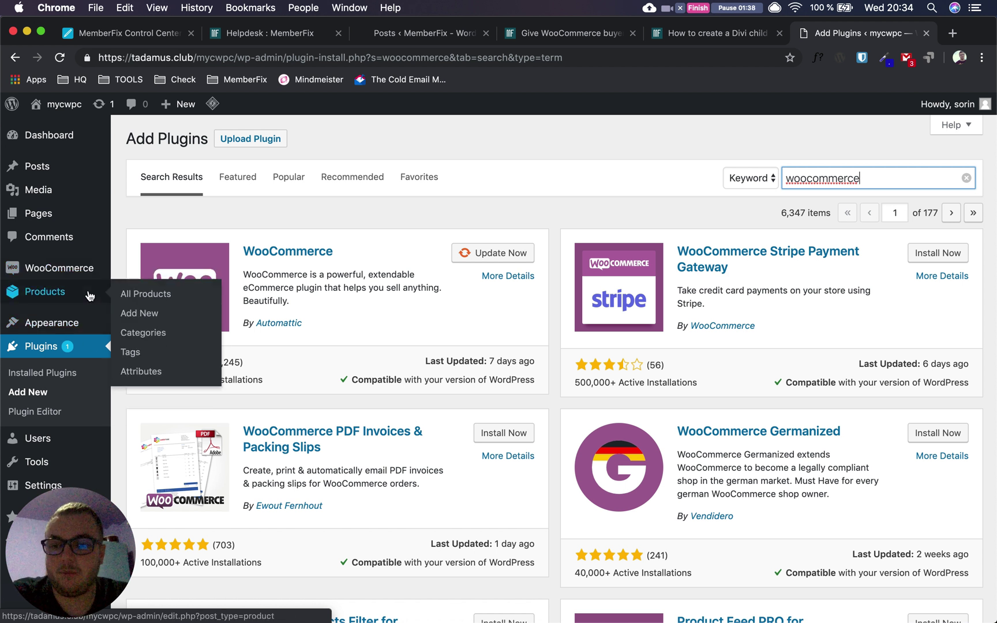
Step: Start a new product named 'Test Product'
left_click(140, 313)
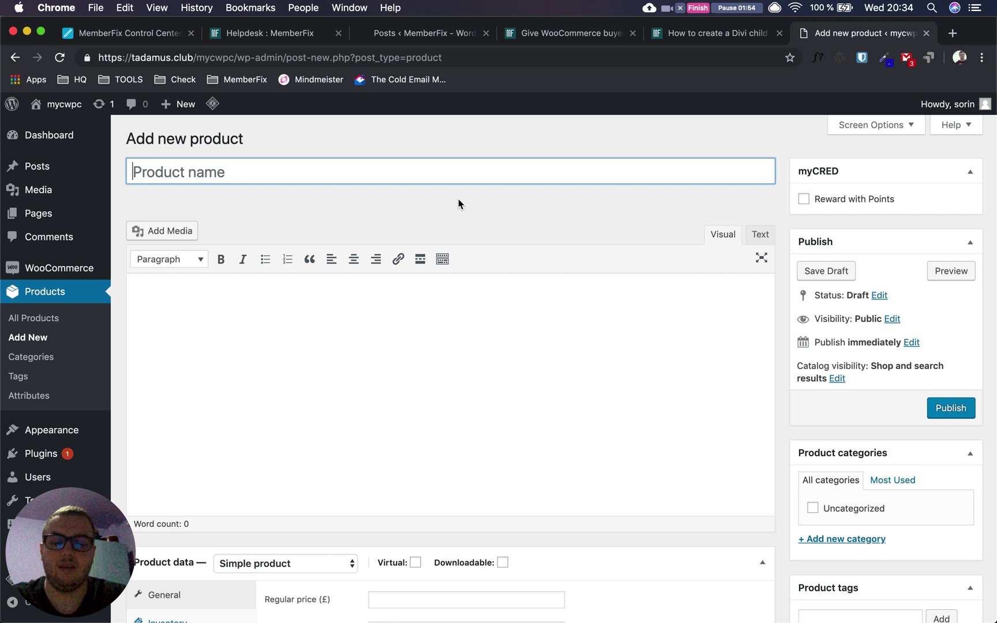
type("Test Product")
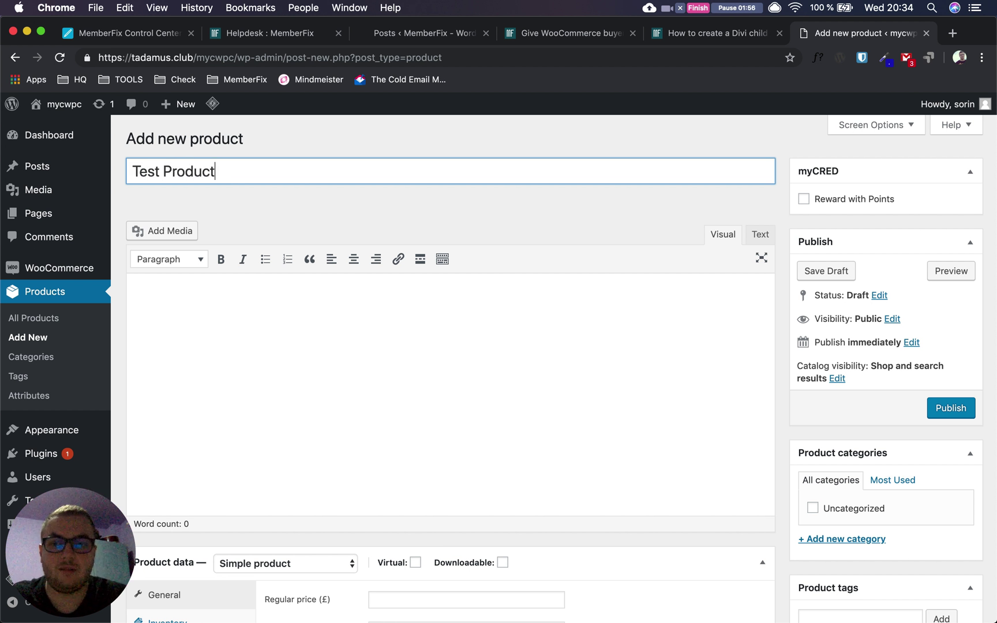
scroll(465, 412, "down", 5)
Step: Mark the product Virtual, not Downloadable, with a regular price of 0
left_click(415, 320)
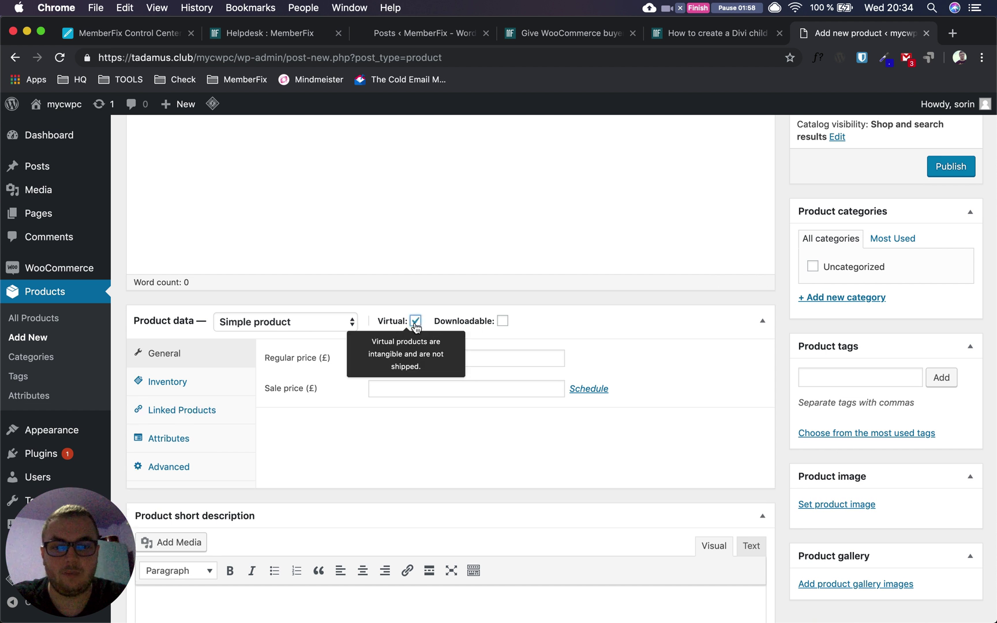
left_click(502, 321)
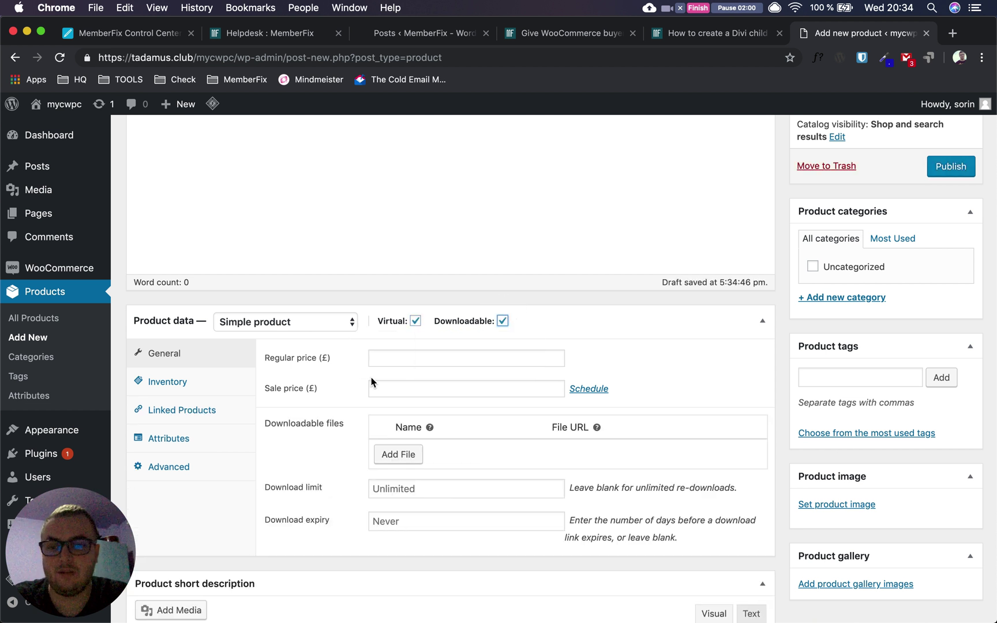
left_click(390, 361)
type("0")
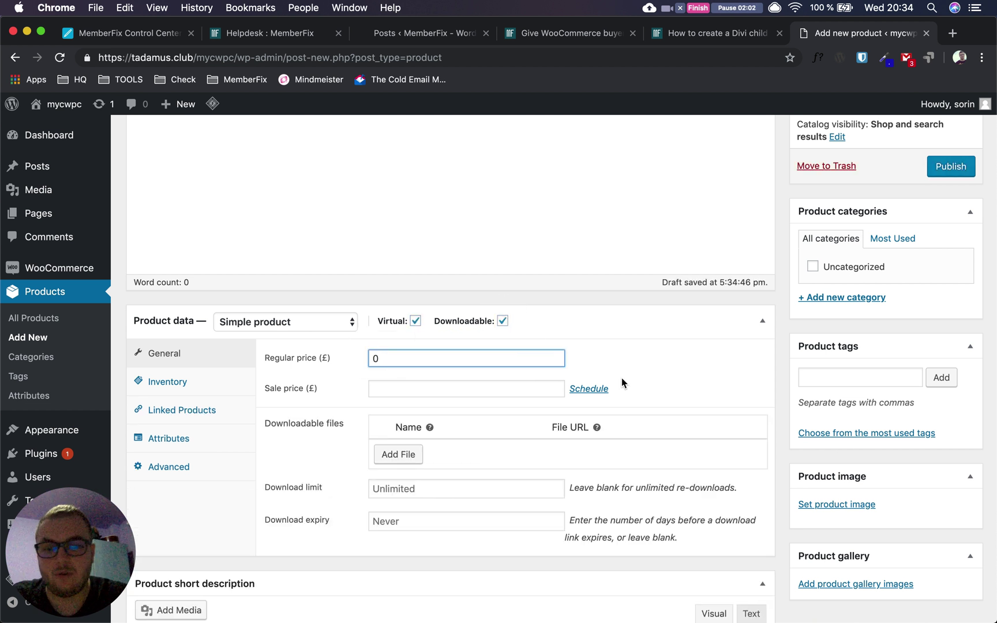
left_click(646, 376)
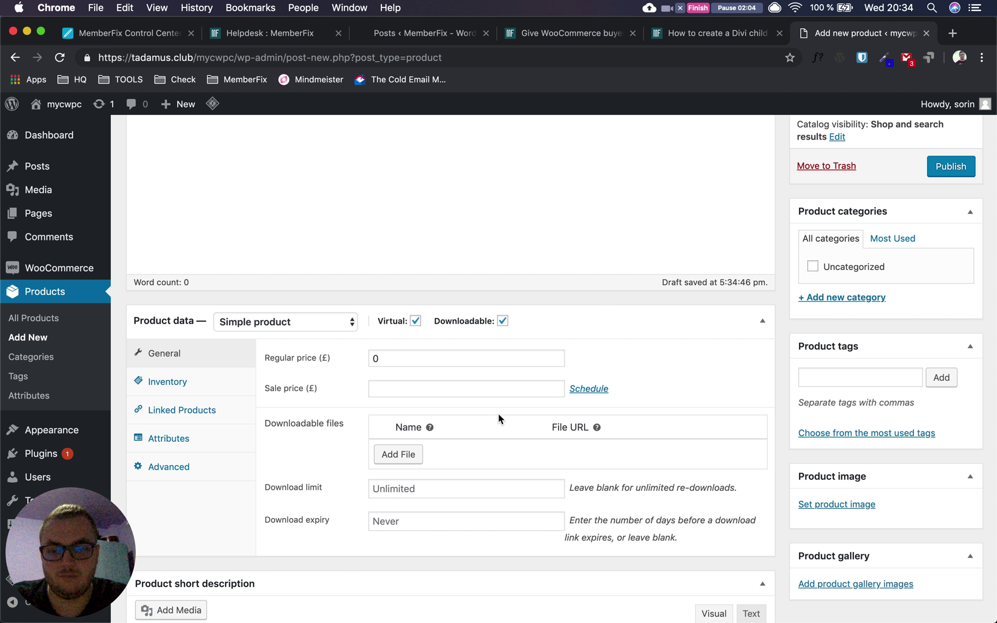
left_click(503, 322)
scroll(715, 398, "up", 3)
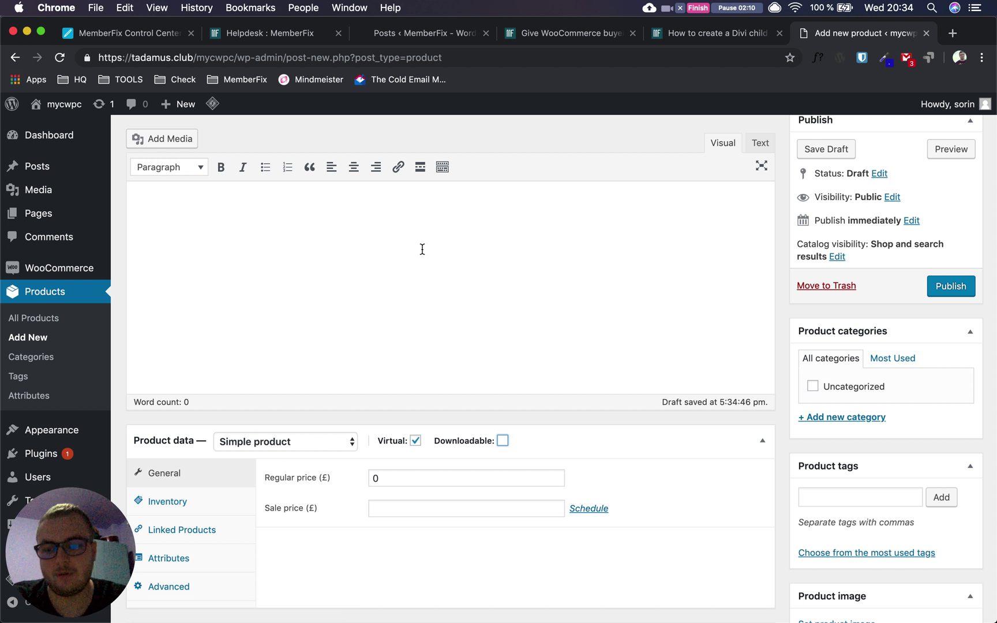
scroll(605, 341, "up", 3)
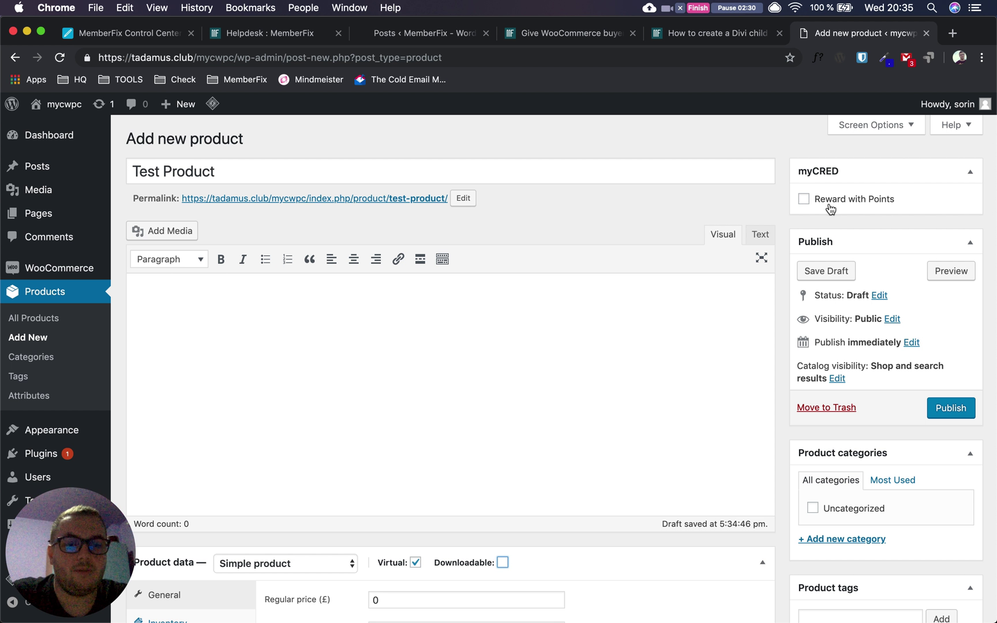
Step: Enable myCRED Reward with Points at 10 points and publish Test Product
left_click(831, 202)
left_click(900, 228)
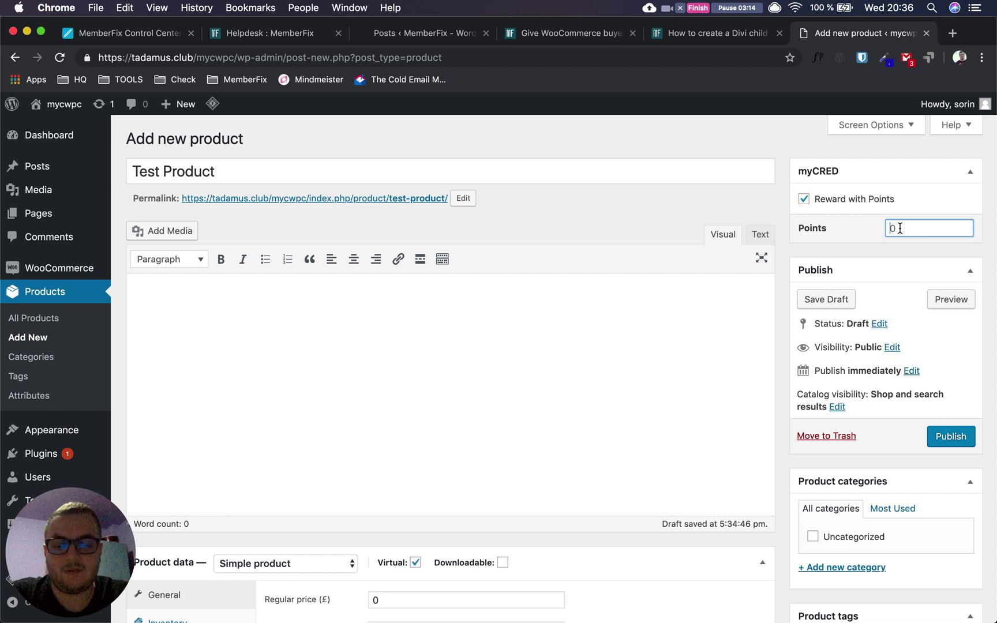
type("1")
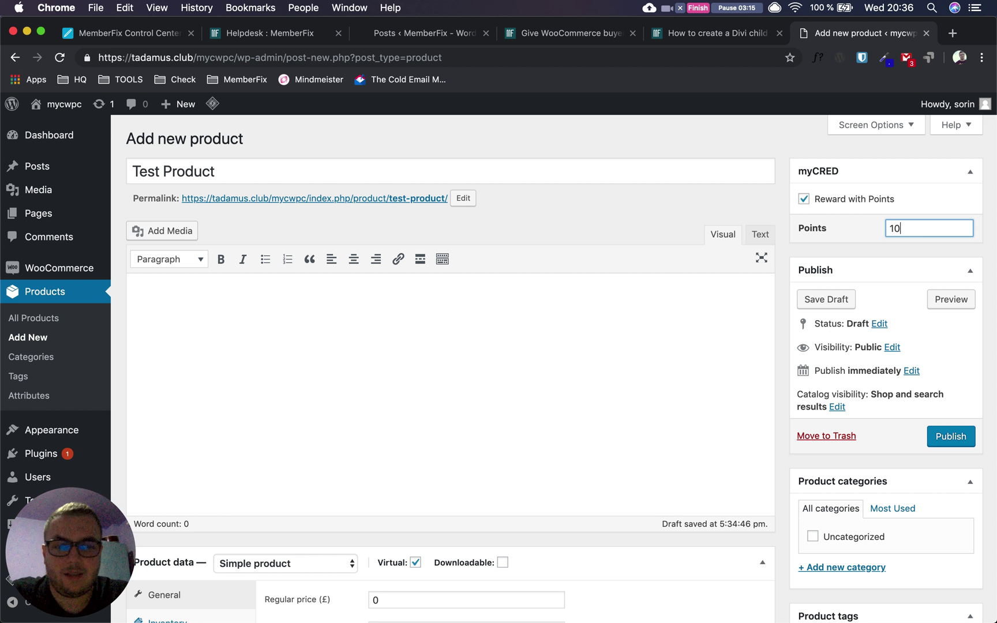
left_click(959, 439)
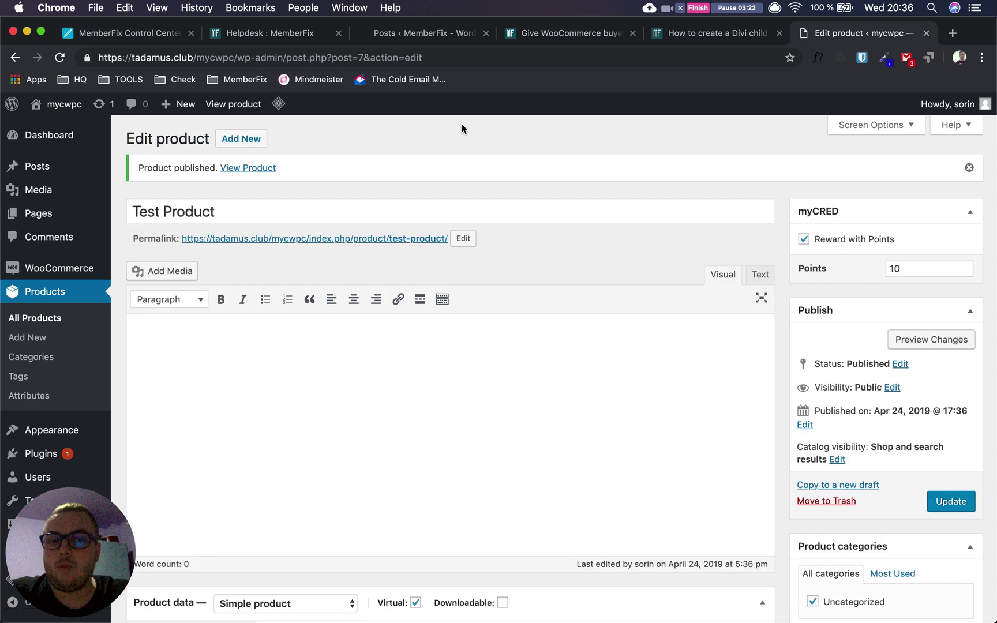
Step: Scroll through the skip-cart code article and look over the Divi child theme article
left_click(556, 41)
scroll(427, 275, "down", 5)
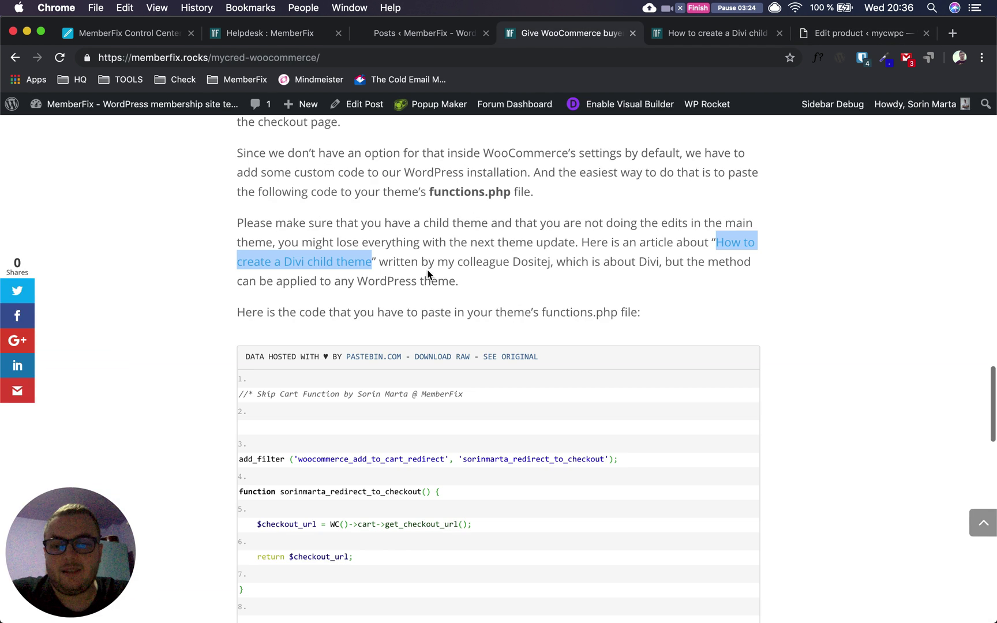
left_click(428, 275)
scroll(427, 274, "down", 3)
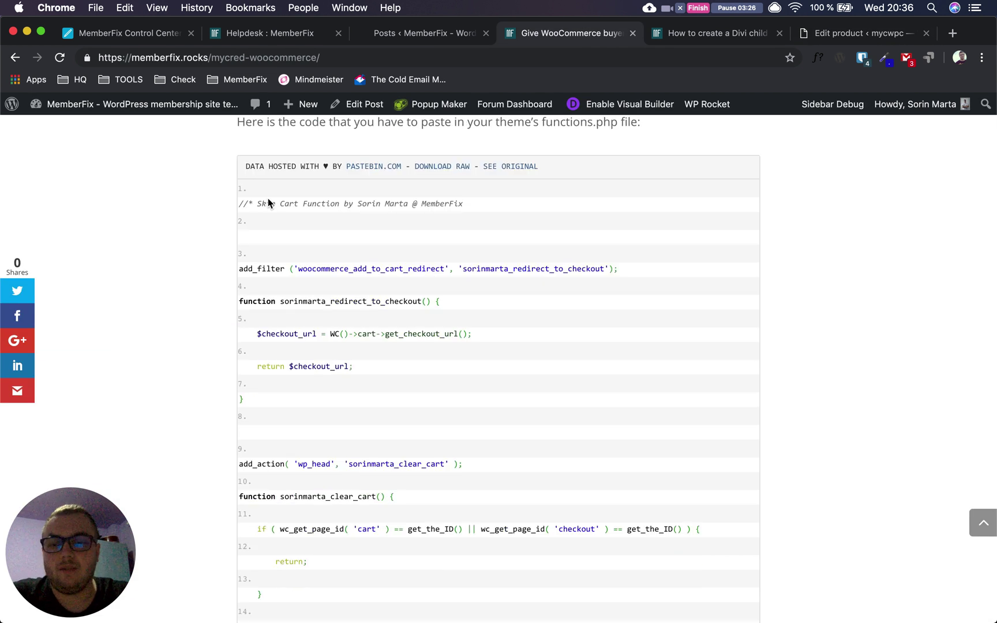
scroll(273, 256, "down", 3)
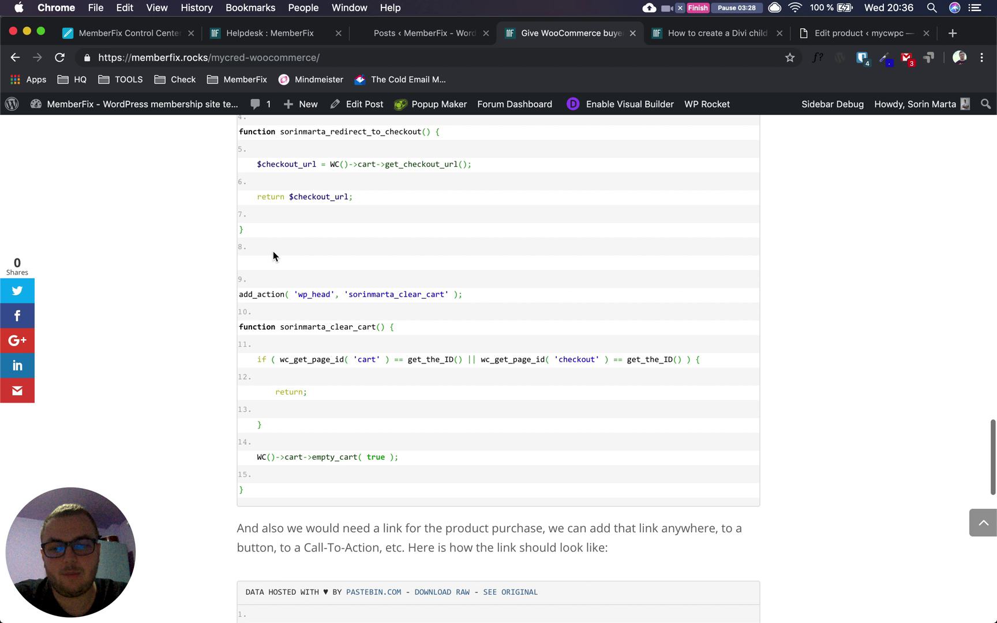
scroll(272, 255, "up", 2)
scroll(274, 256, "up", 2)
scroll(274, 256, "down", 1)
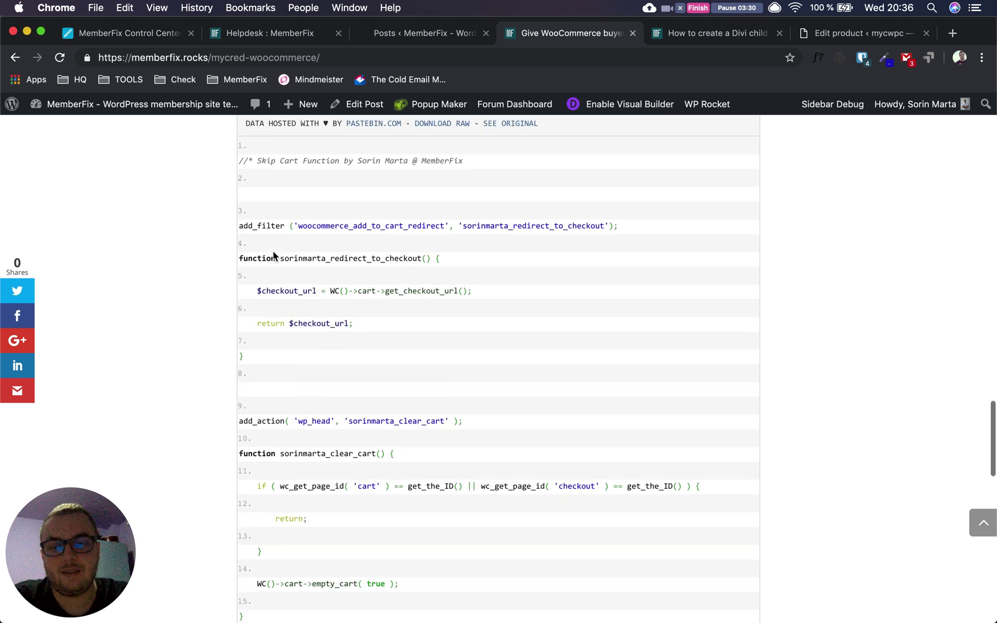
scroll(266, 375, "down", 2)
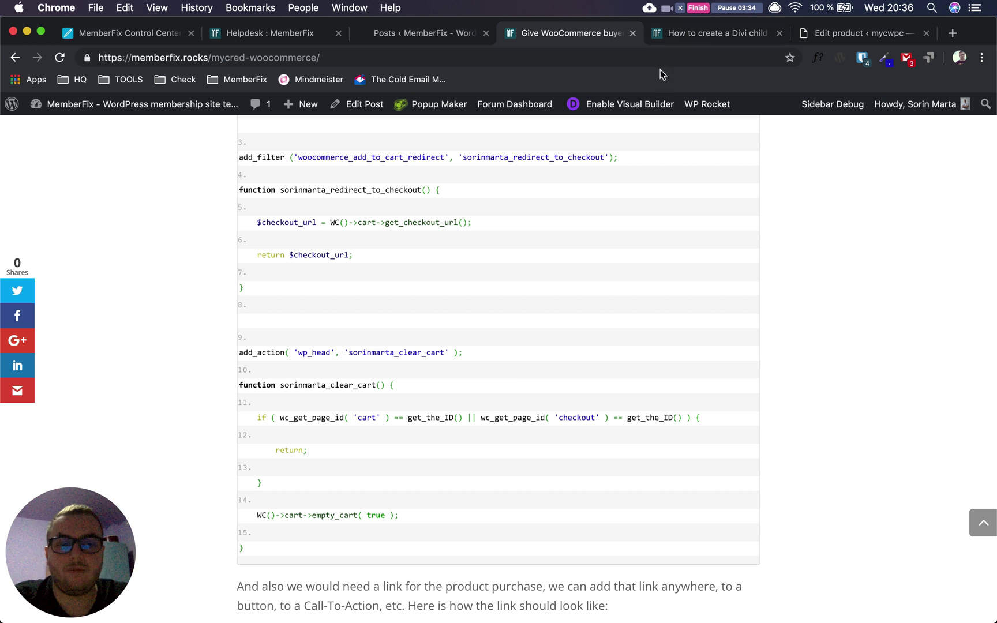
left_click(707, 34)
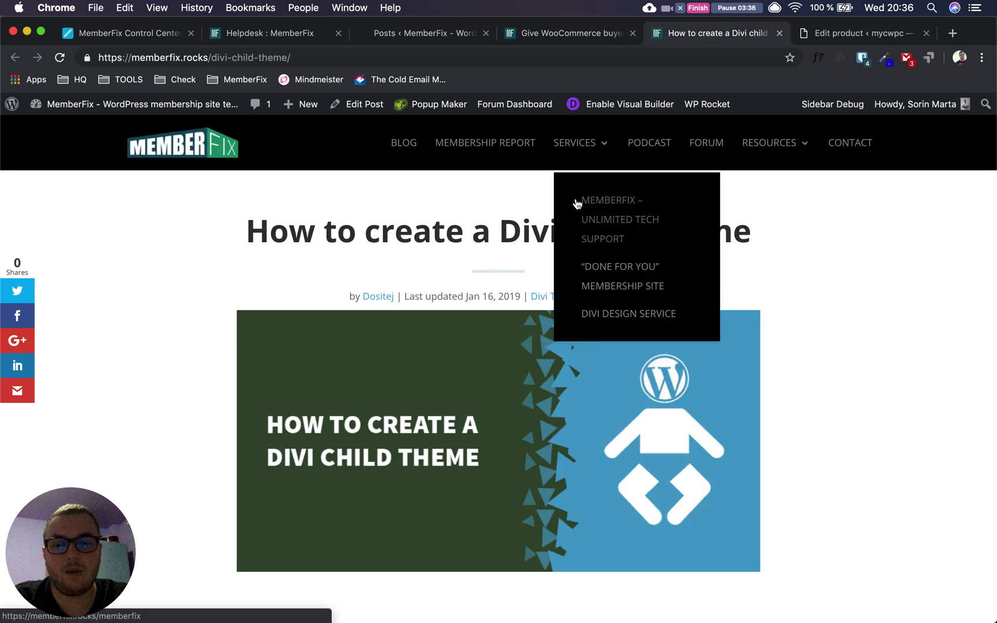
scroll(425, 257, "down", 2)
scroll(425, 258, "down", 10)
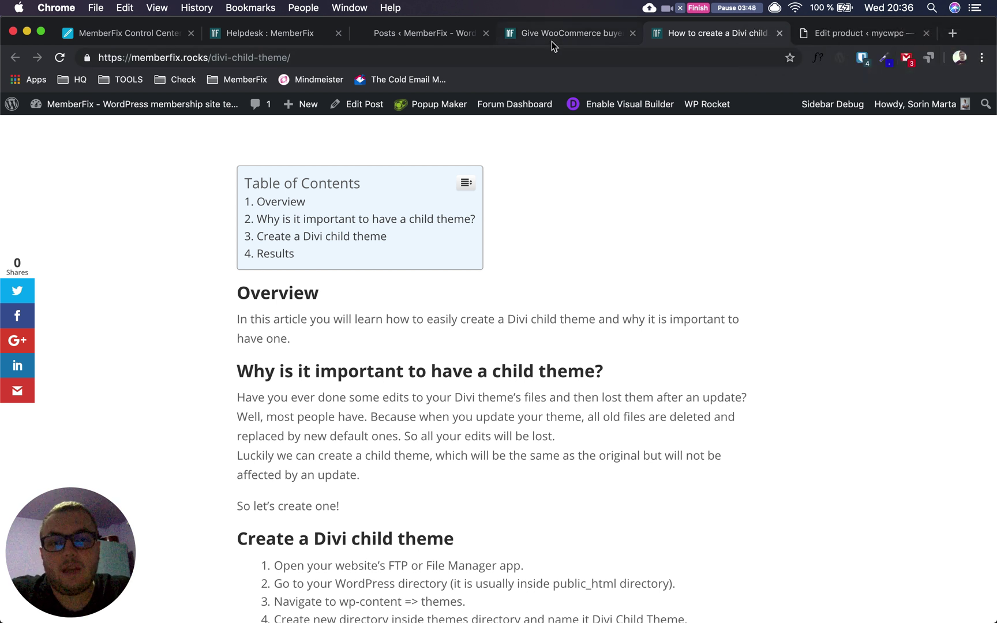
Step: Select the whole skip-cart snippet, lines 1 through 15, in the article
left_click(552, 42)
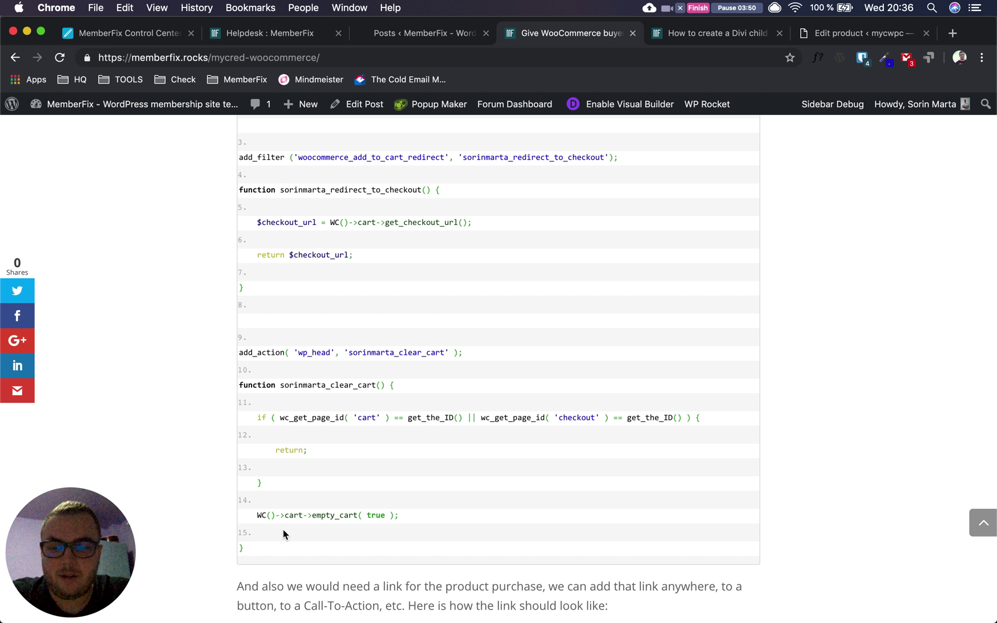
left_click_drag(263, 547, 251, 239)
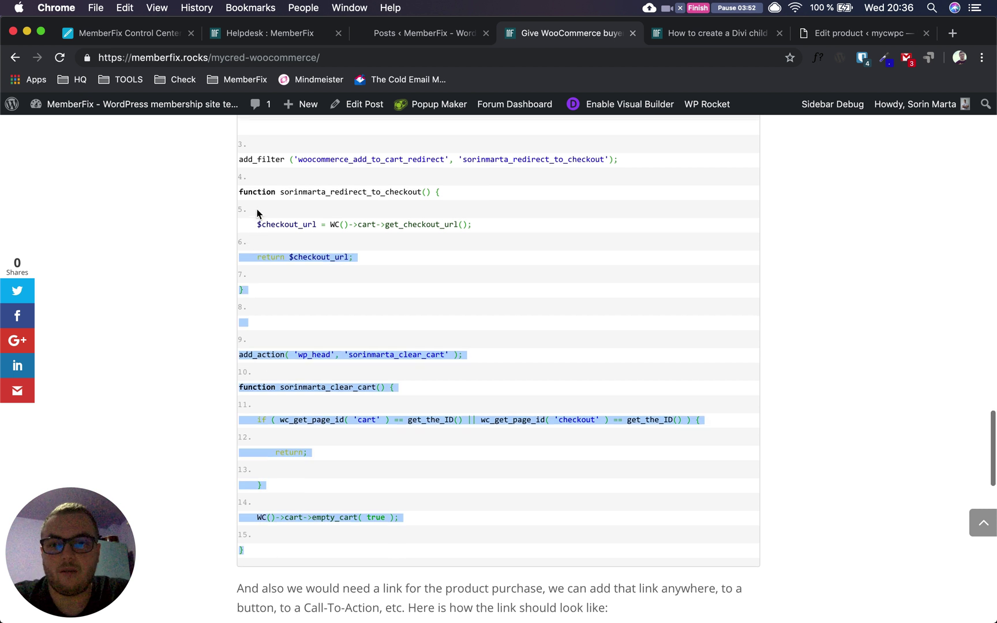
scroll(256, 191, "up", 2)
left_click(245, 153)
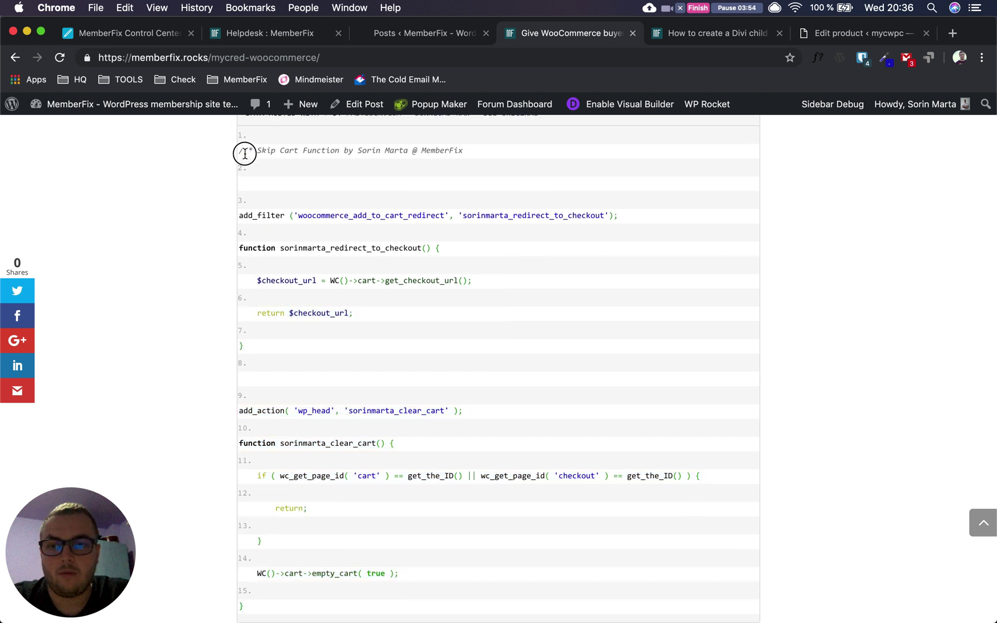
left_click_drag(245, 153, 385, 534)
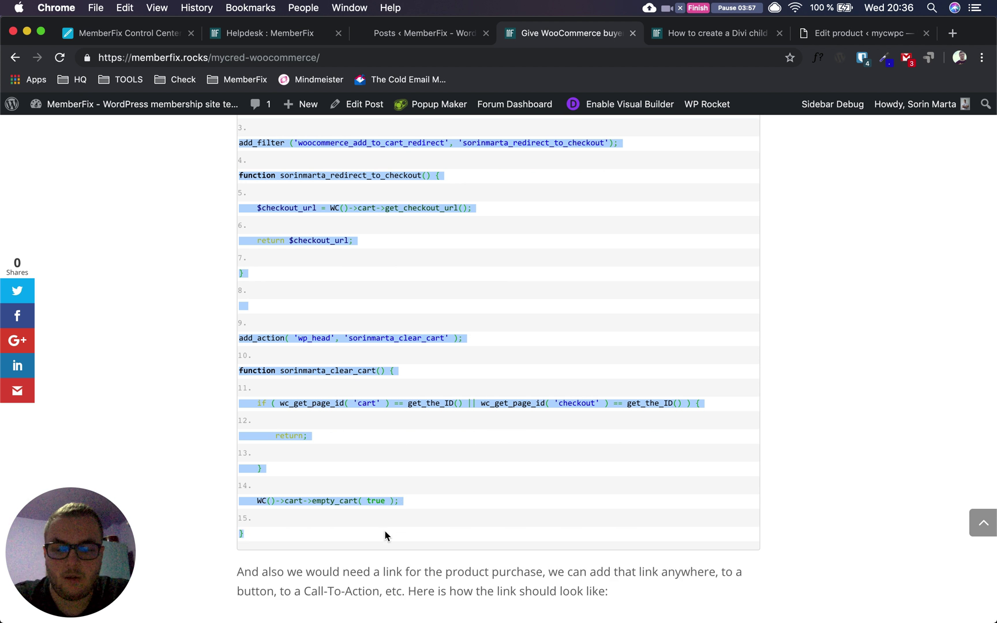
Step: Return to the Test Product editor and scroll down to its Product data panel
left_click(420, 37)
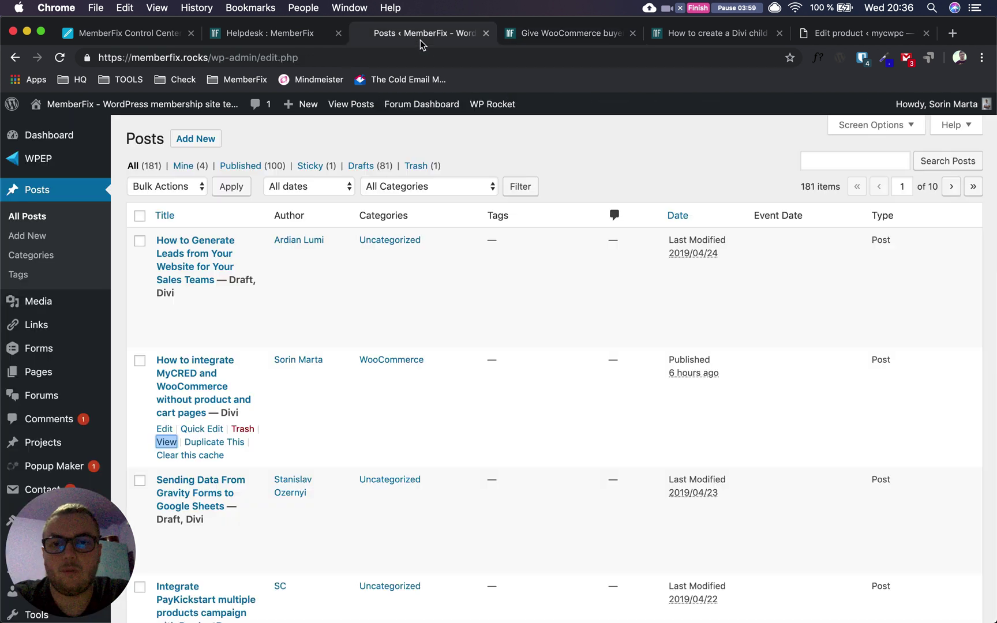
left_click(846, 33)
left_click(122, 394)
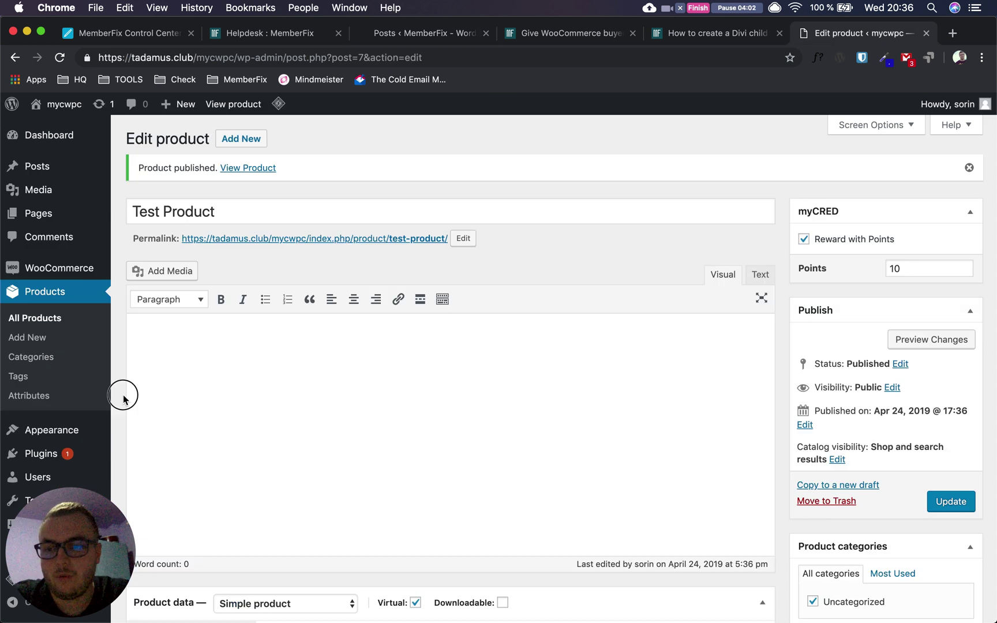
scroll(123, 396, "down", 5)
mouse_move(86, 430)
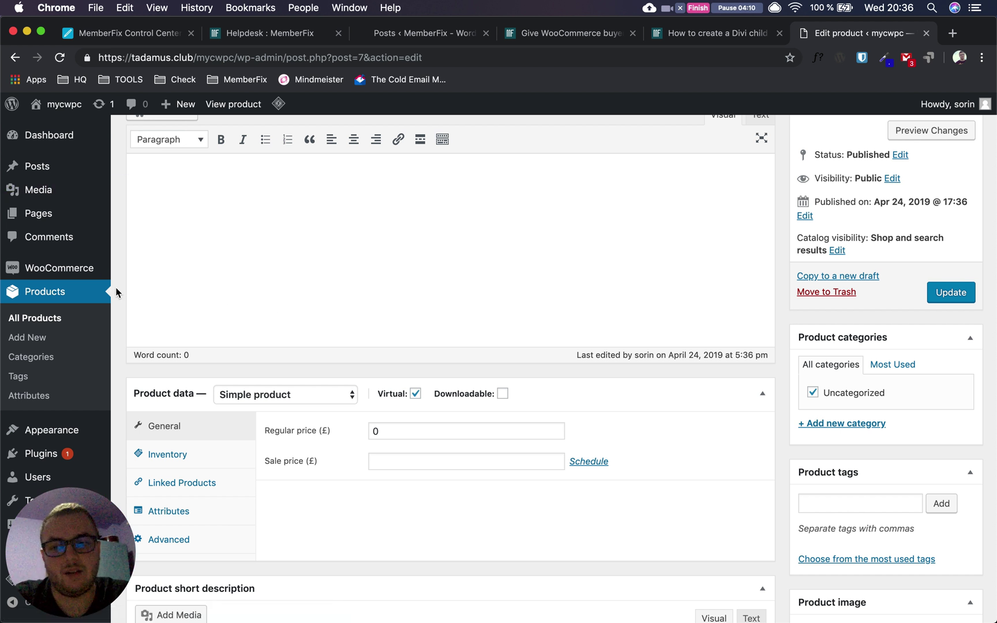
left_click(244, 248)
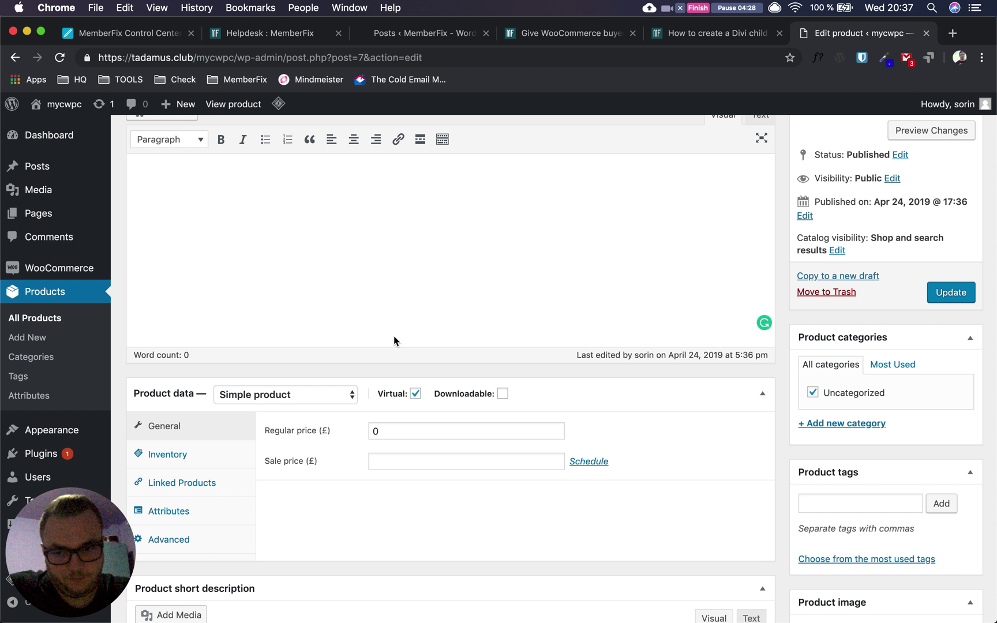
Step: Open Sample Page for editing from the All Pages list
mouse_move(104, 220)
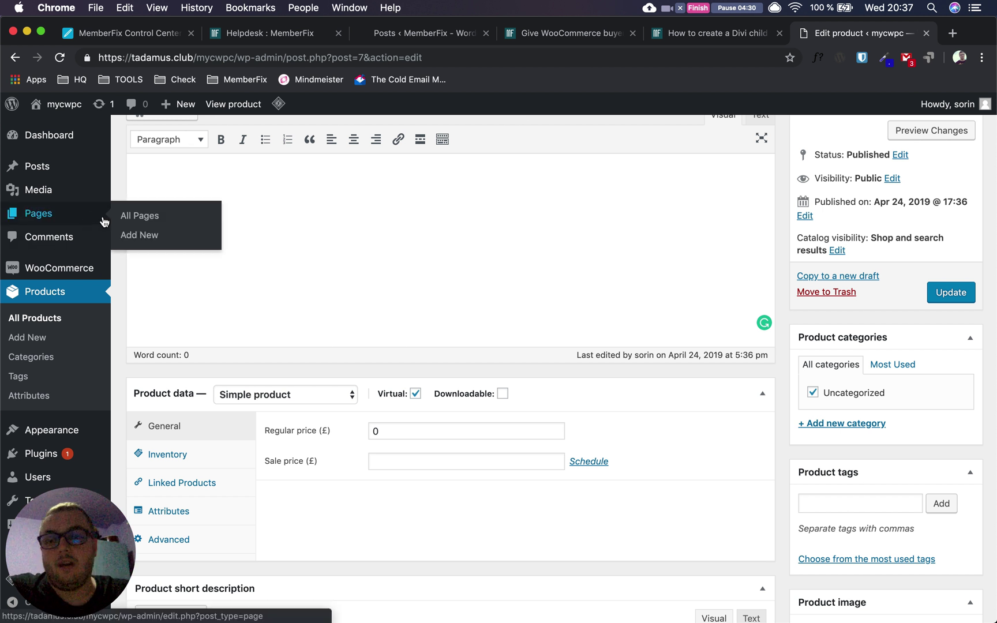
left_click(140, 222)
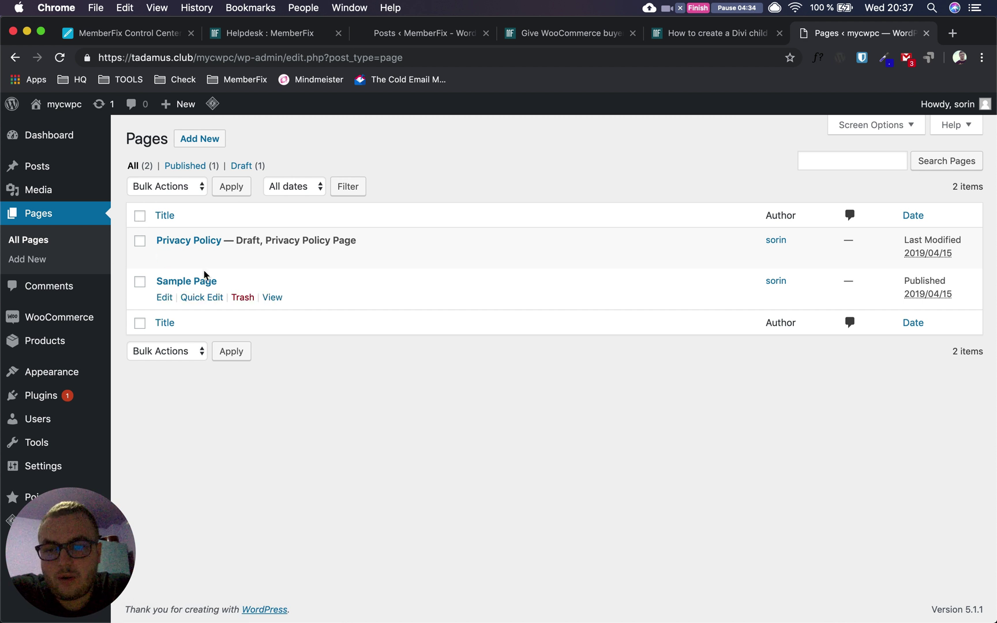
left_click(165, 298)
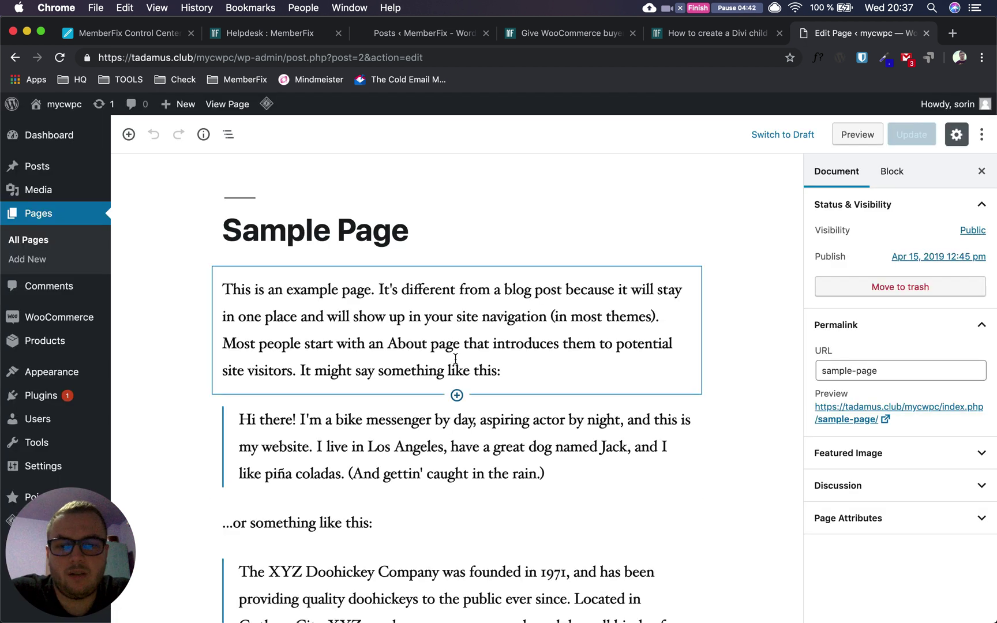
Step: Select the word 'navigation' in the first paragraph and start adding a link
left_click(454, 340)
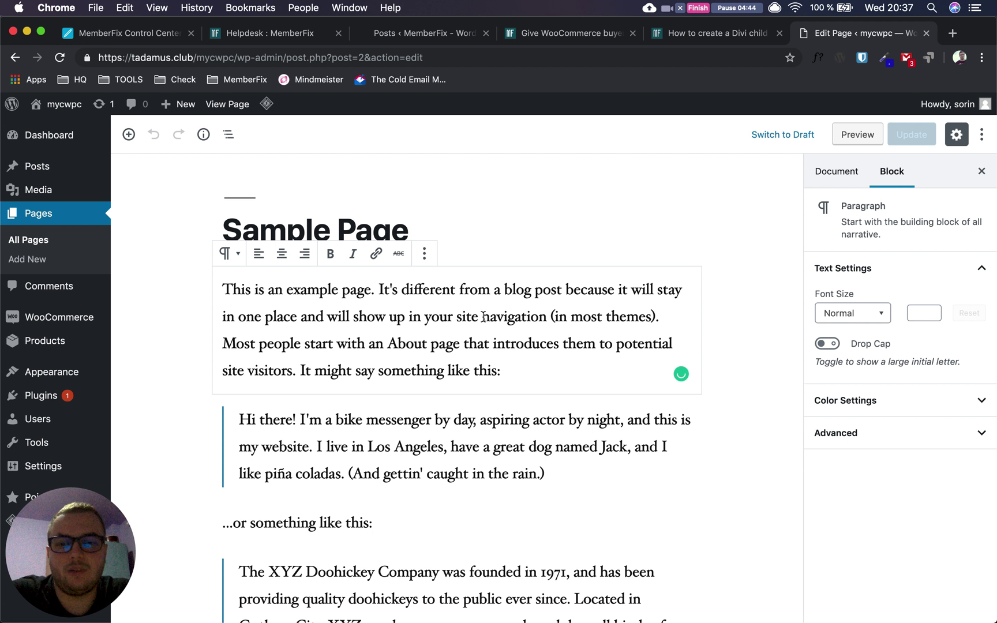
left_click_drag(483, 317, 548, 315)
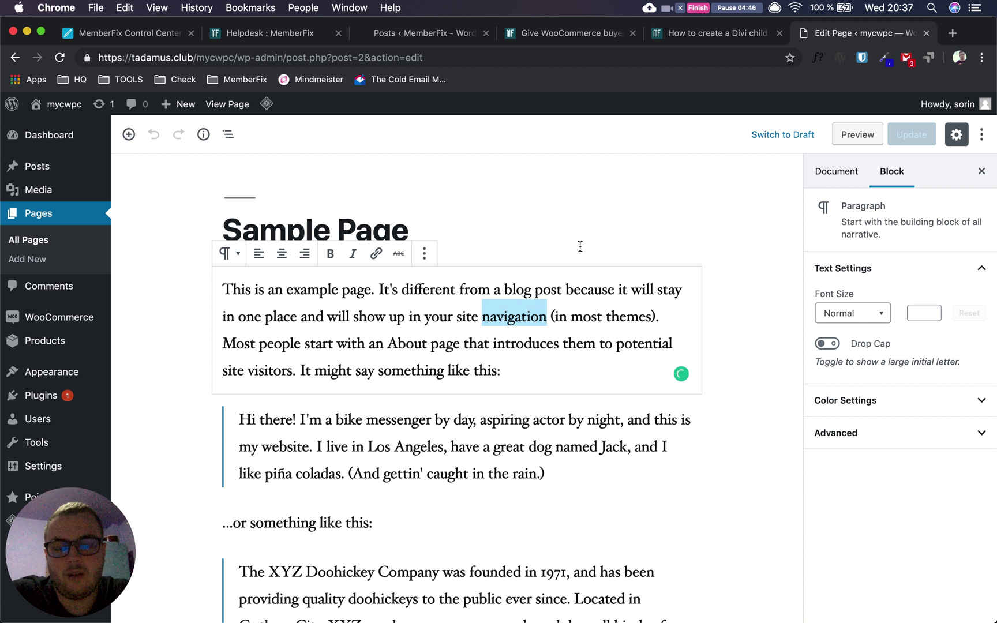
right_click(517, 327)
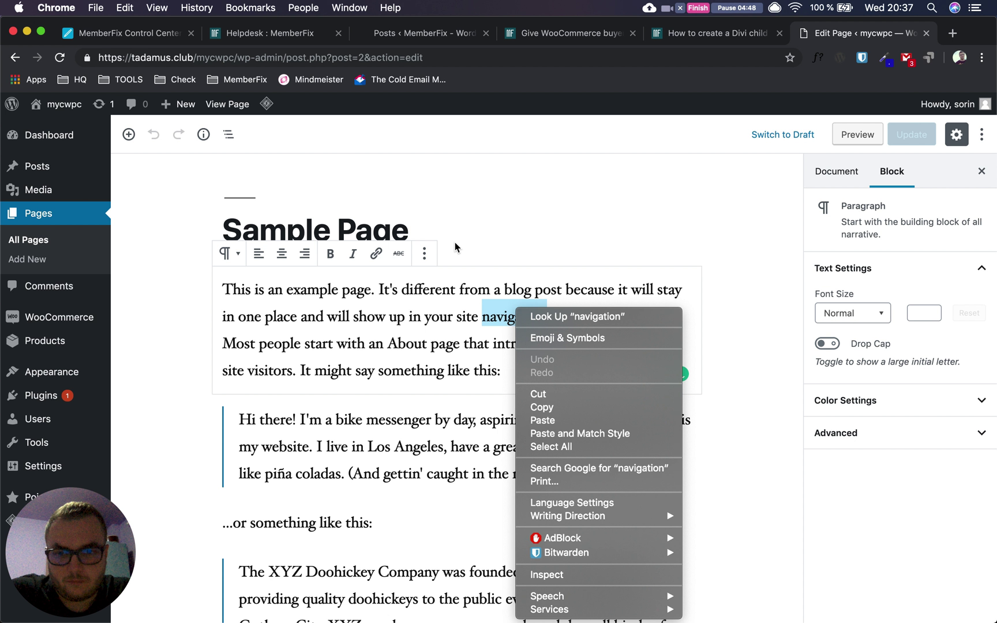
left_click(376, 254)
left_click(375, 254)
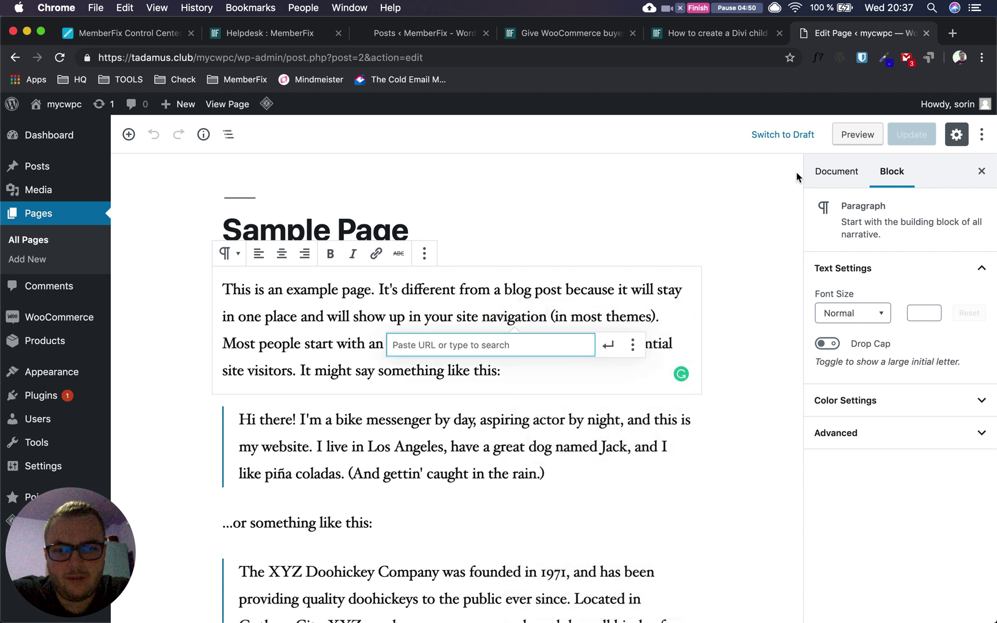
Step: Copy the first add-to-cart URL from the article's code snippet
left_click(580, 36)
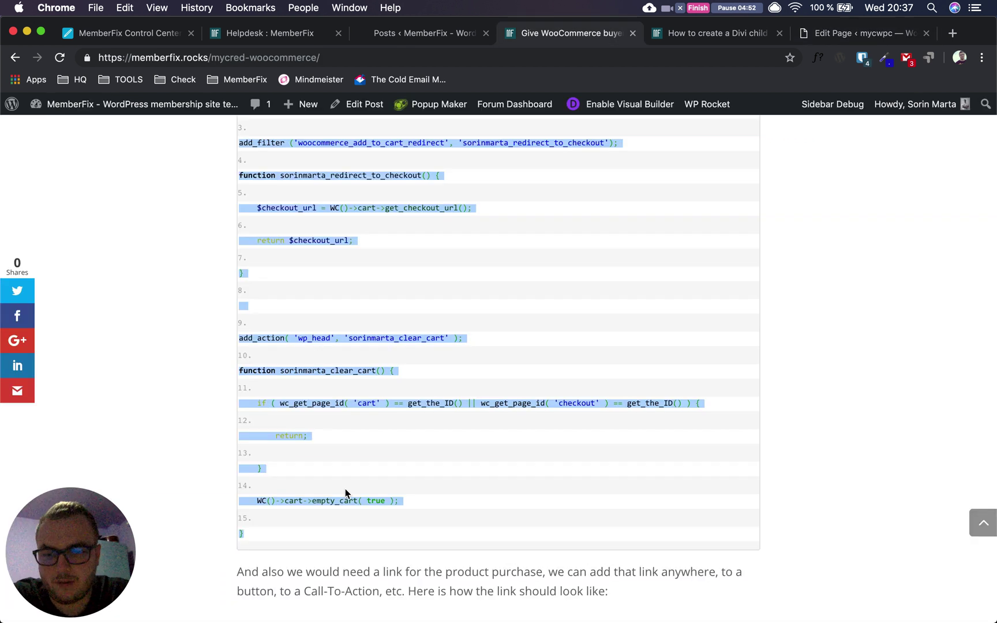
scroll(345, 493, "down", 8)
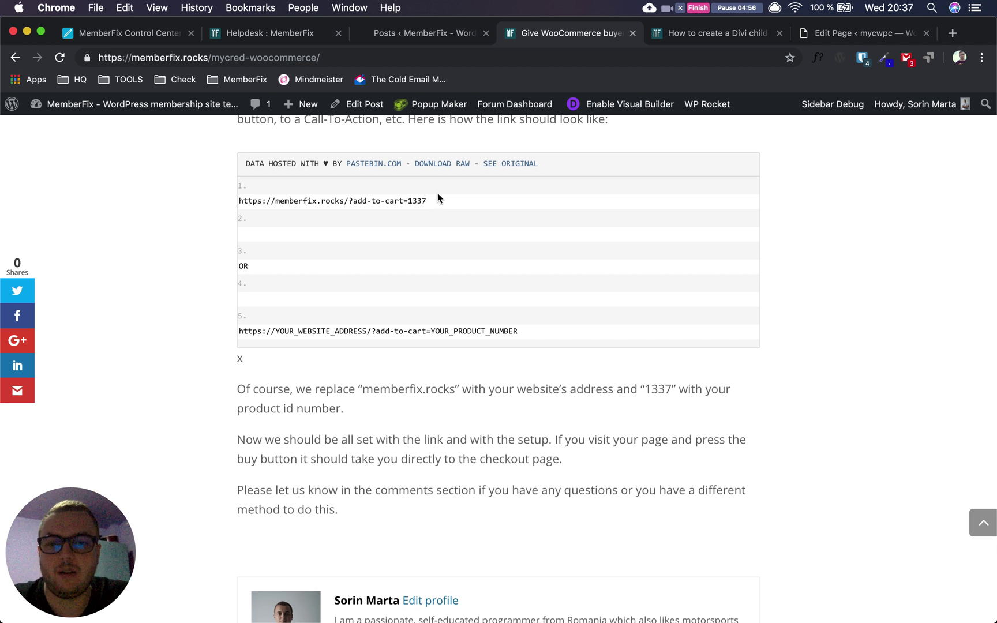
scroll(438, 197, "up", 1)
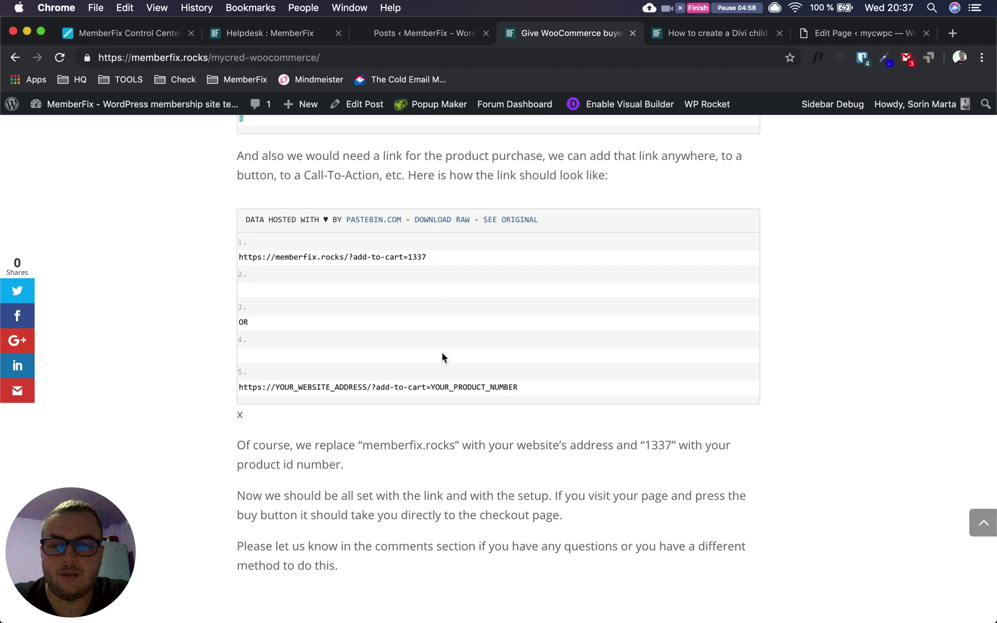
left_click_drag(428, 257, 239, 260)
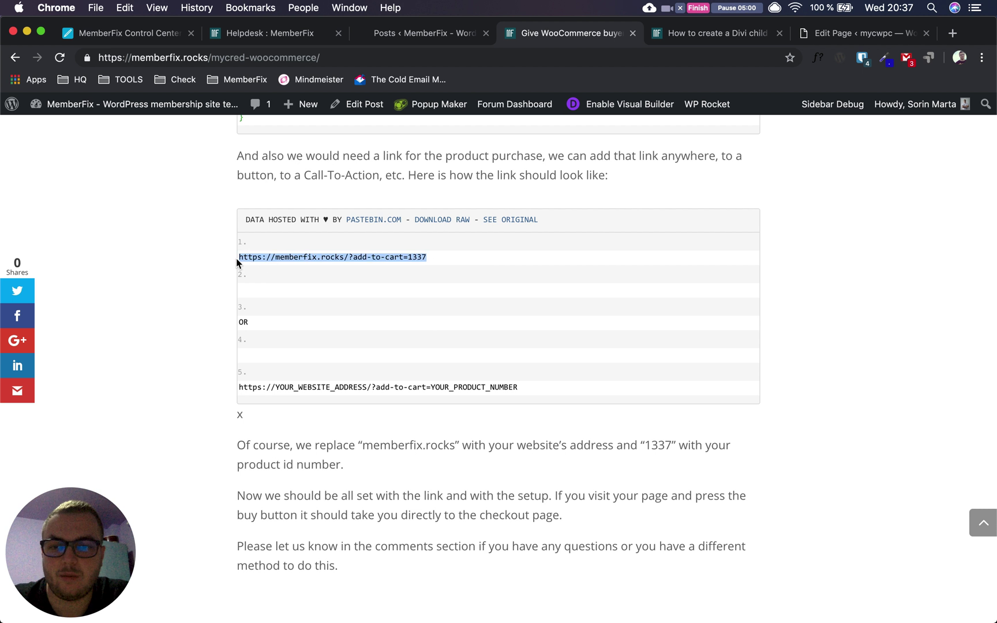
key("super+c")
Step: Paste the URL into the link box, inspect its memberfix.rocks domain and product 1337, then close it
left_click(855, 33)
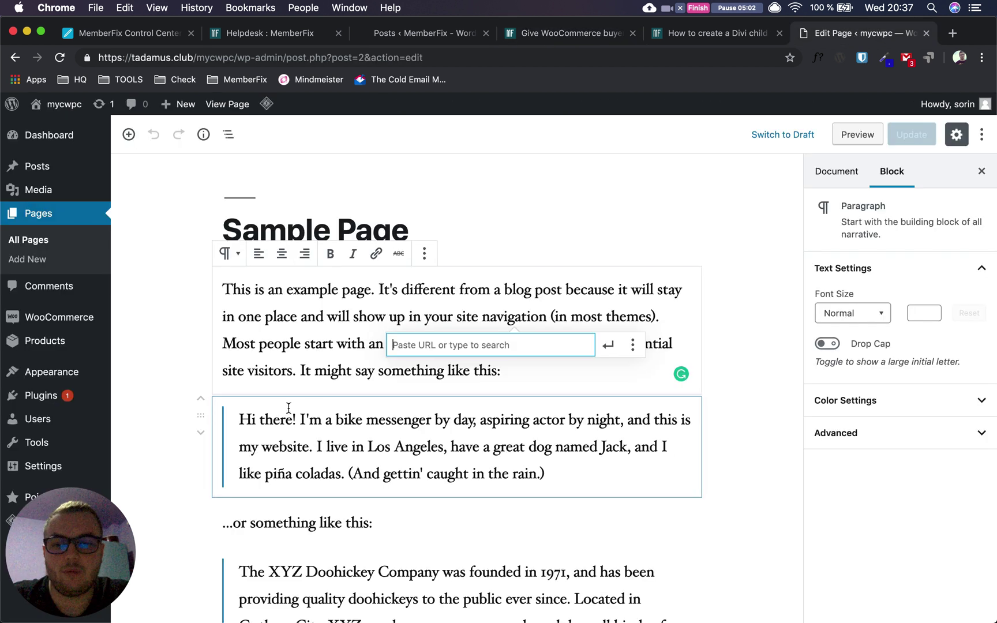
key("super+v")
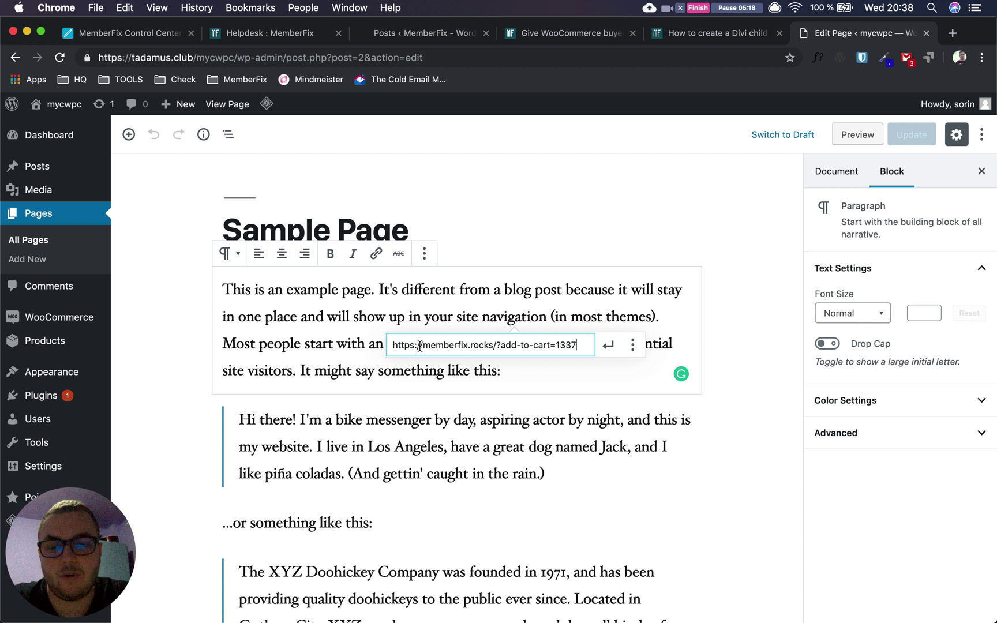
left_click_drag(424, 345, 494, 344)
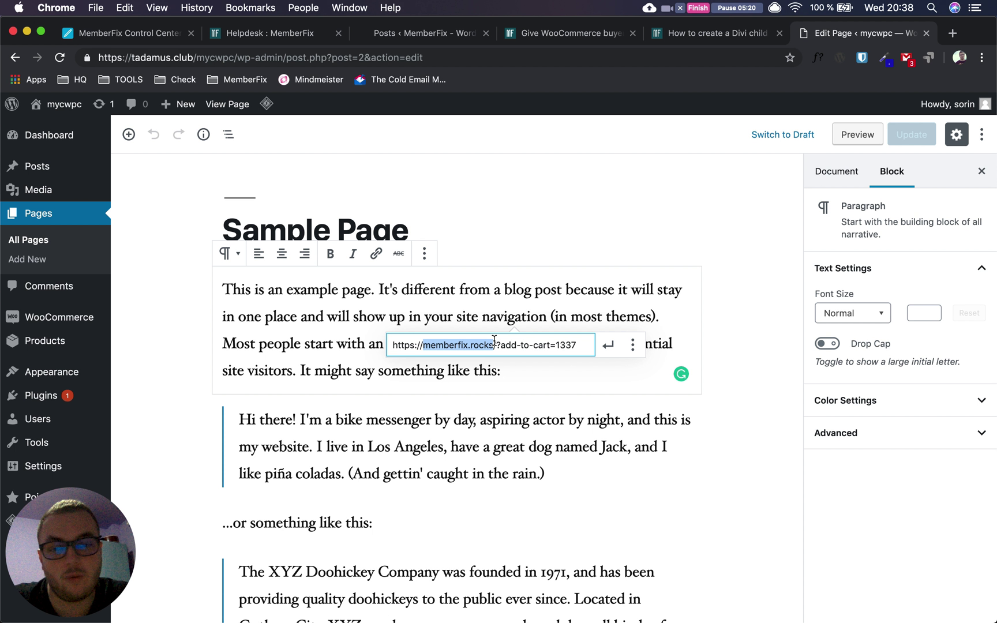
left_click_drag(583, 345, 555, 344)
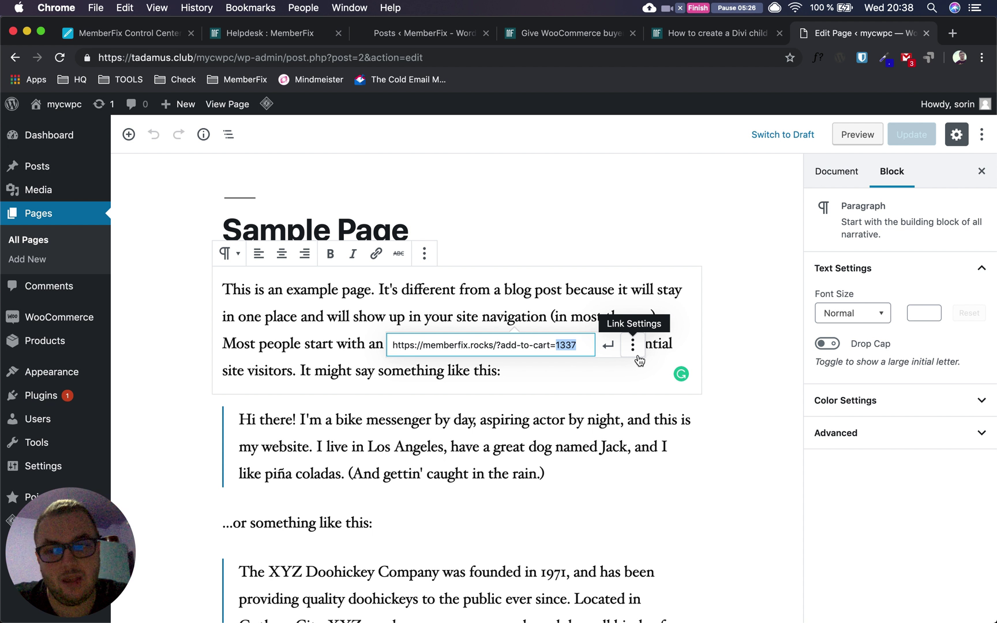
left_click(186, 290)
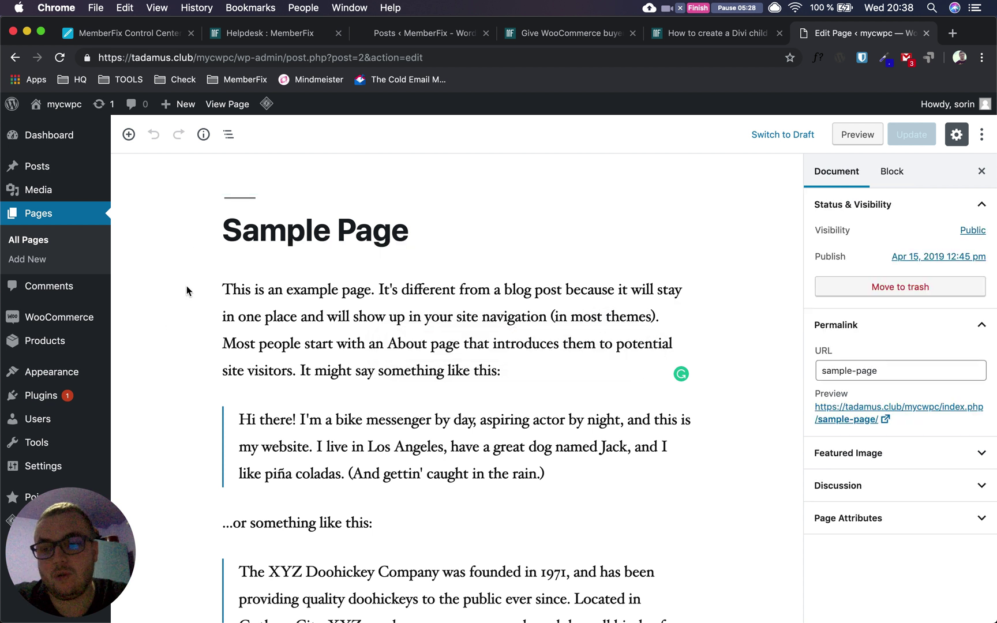
Step: Check Test Product's ID (7) in the All Products list
mouse_move(75, 346)
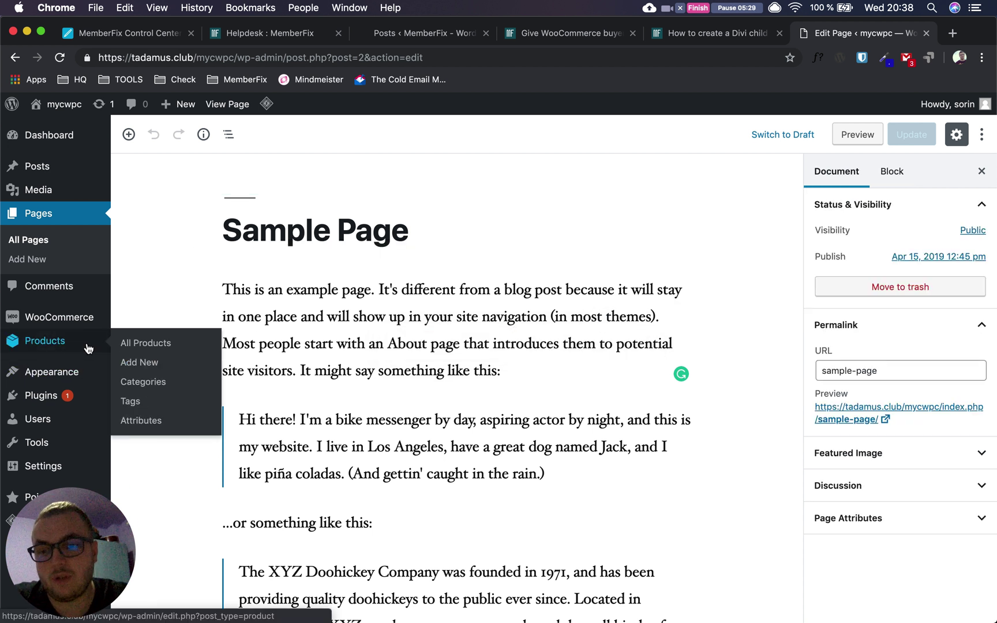
left_click(144, 345)
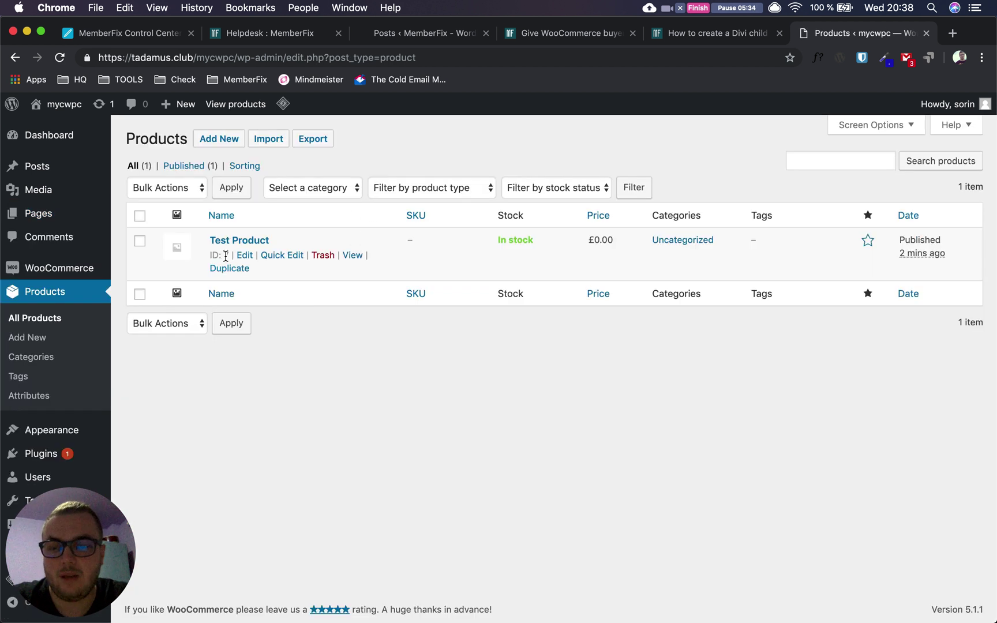
left_click(222, 255)
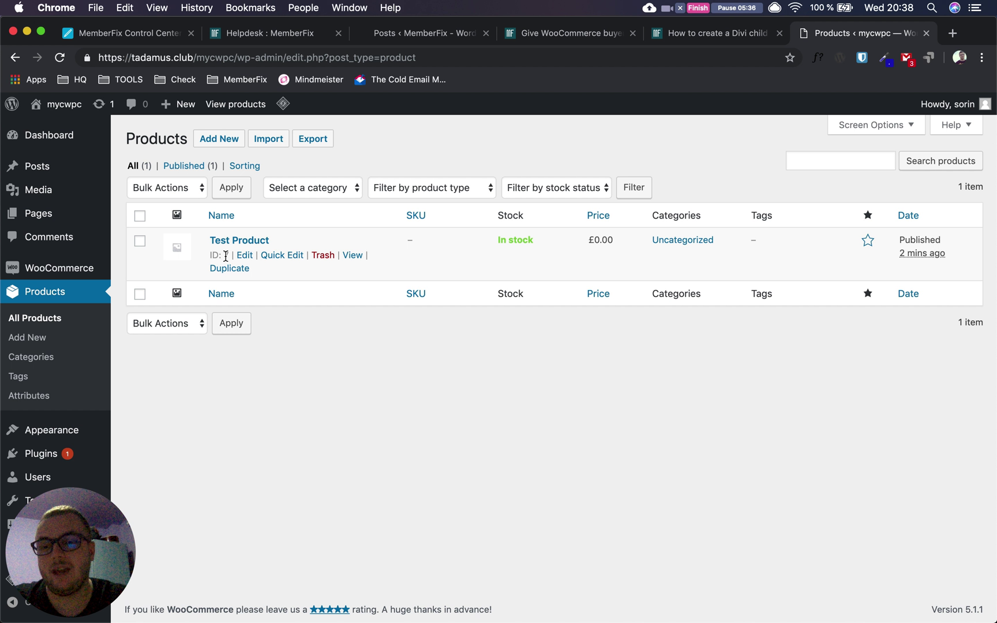